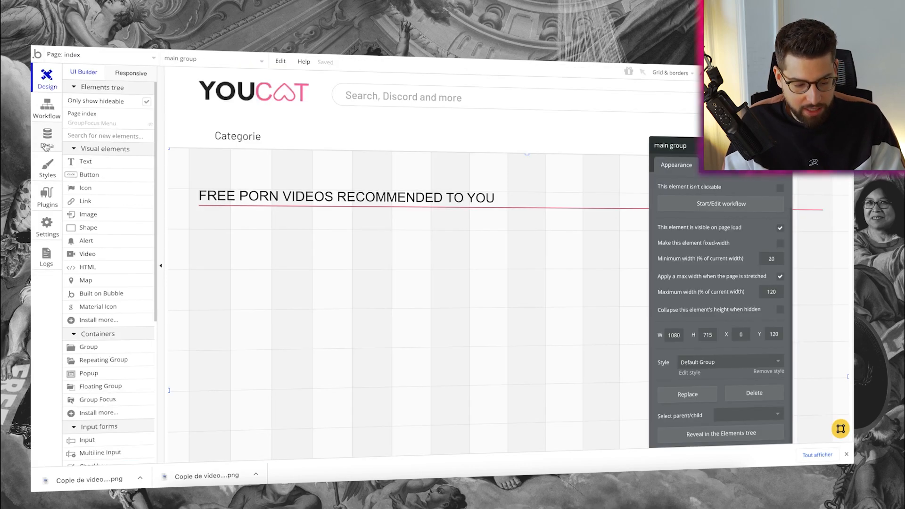
Create a new data type named 'video' in the Data tab
left_click(46, 140)
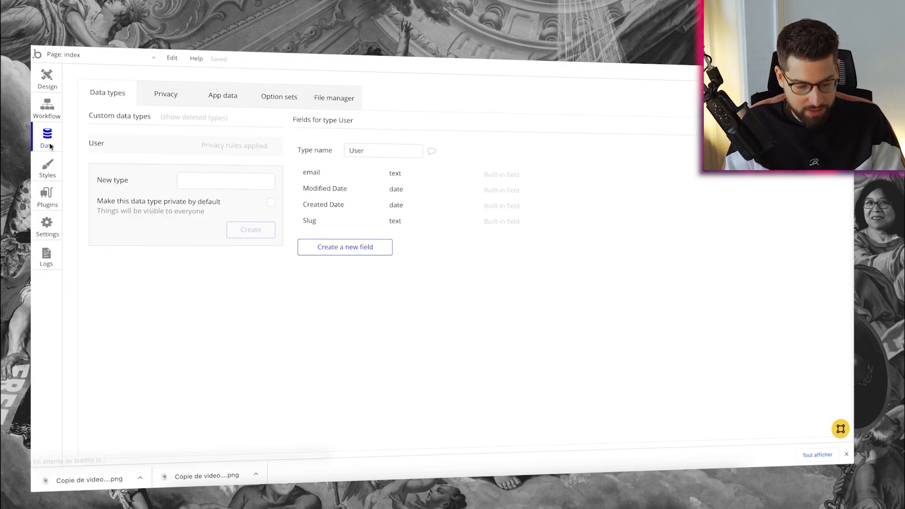
left_click(203, 183)
type("video")
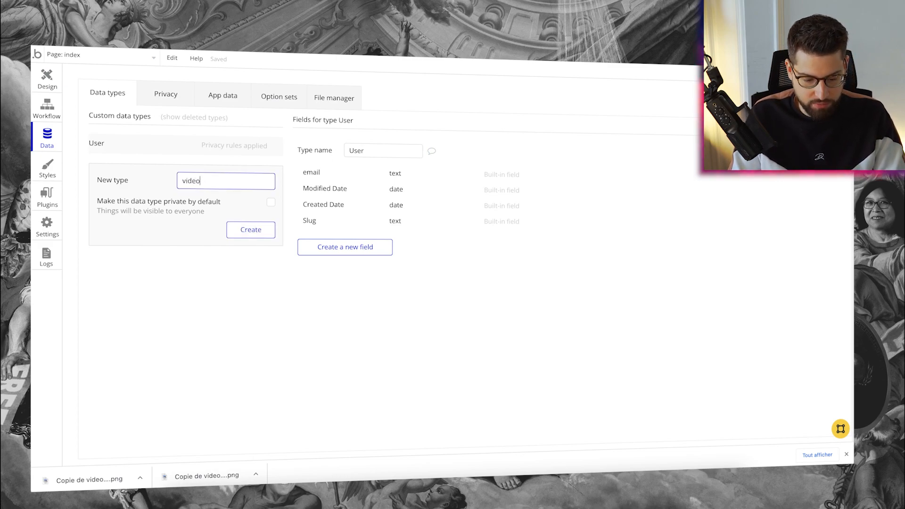
key("Return")
Add a text field 'titre' to the video type
left_click(348, 245)
type("tit")
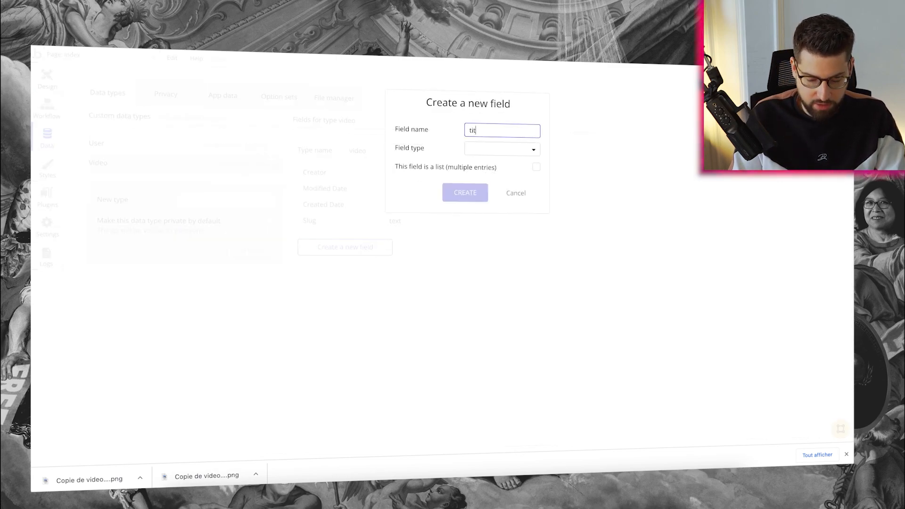
type("re")
left_click(502, 149)
left_click(476, 164)
left_click(466, 192)
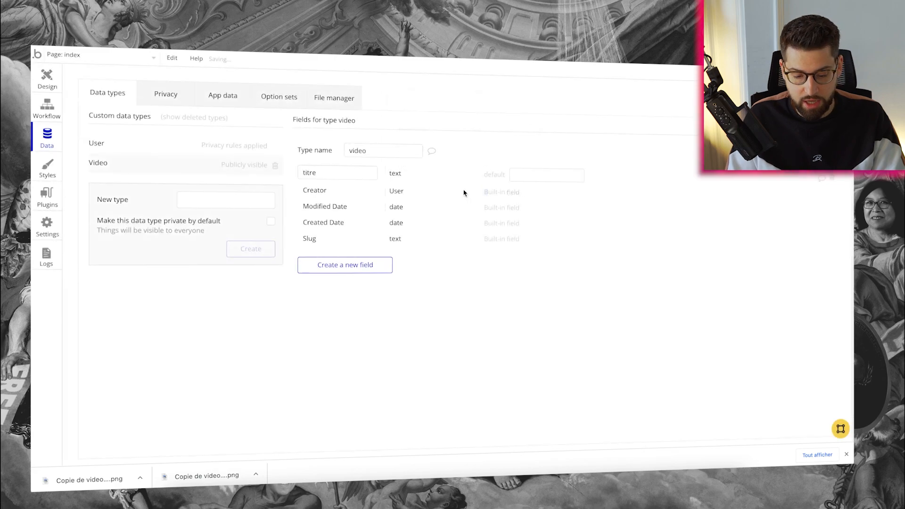
Add the 'lien-vidéo' text field and choose the couverture field's type
left_click(344, 273)
type("lien-")
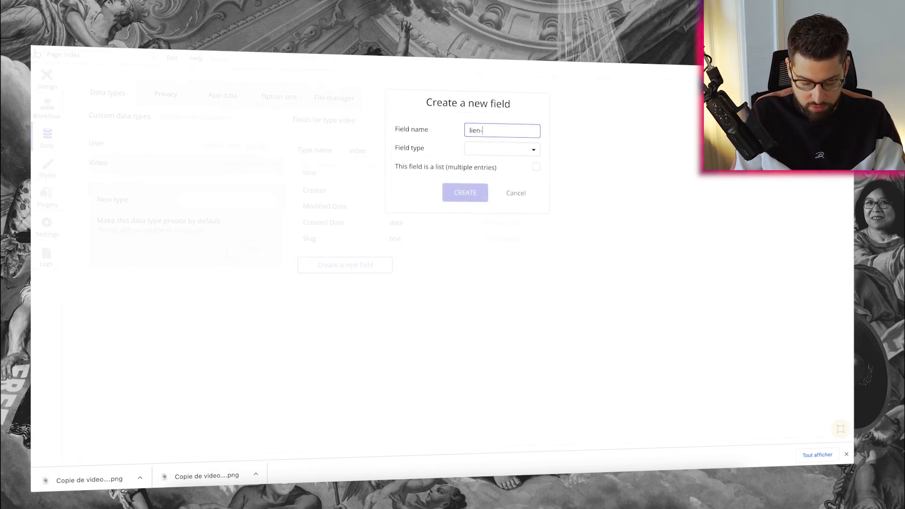
type("vidéo")
left_click(513, 150)
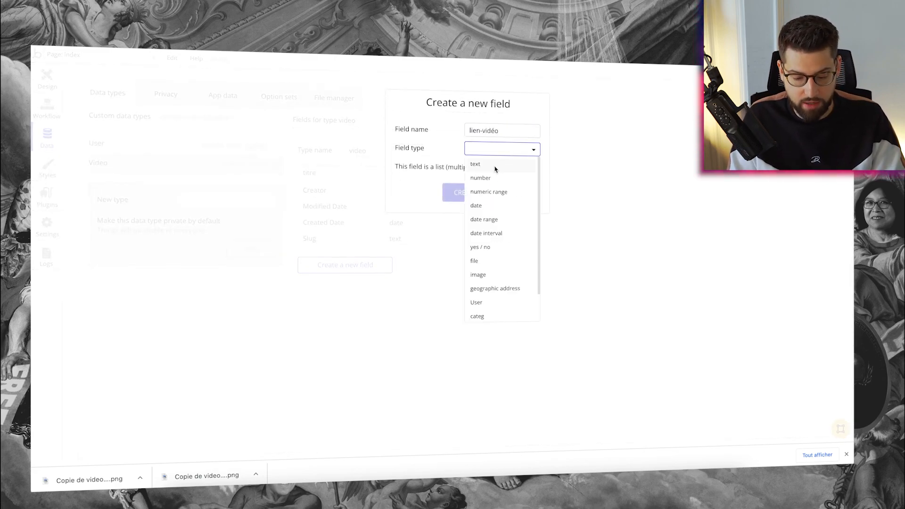
left_click(496, 164)
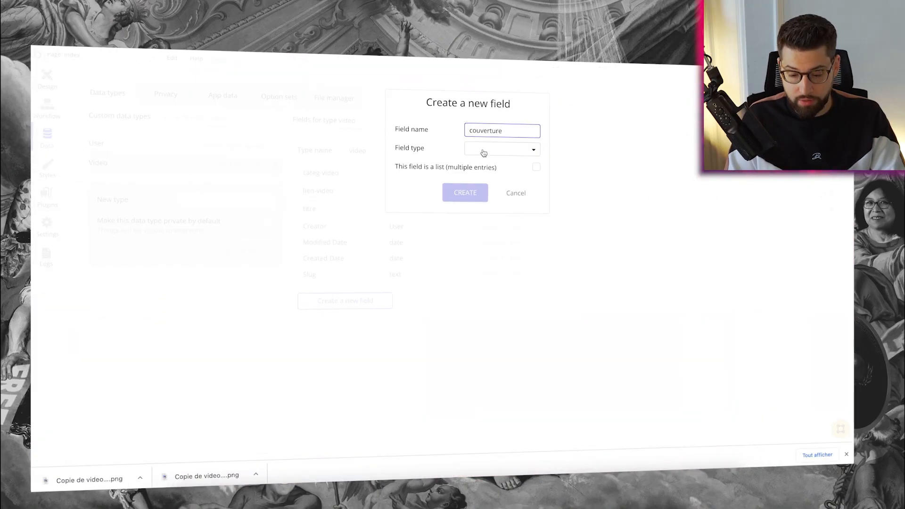
left_click(484, 152)
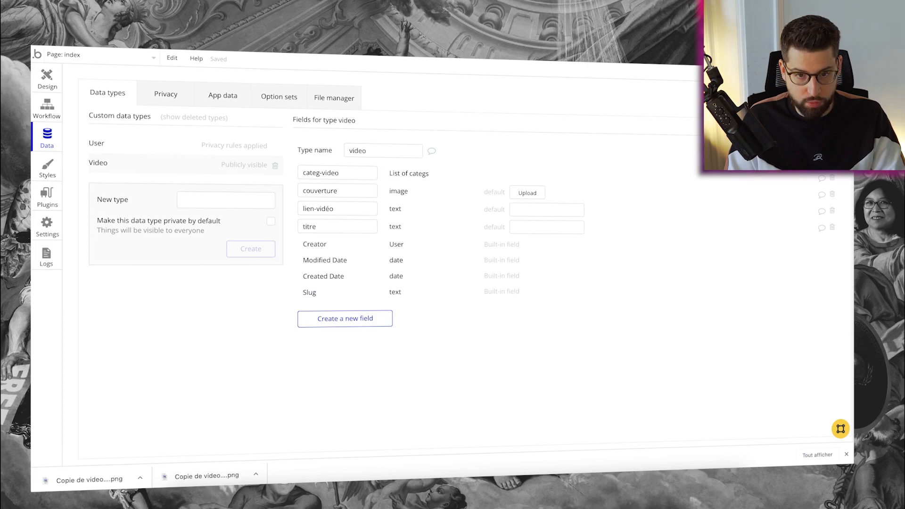
key("super+Tab")
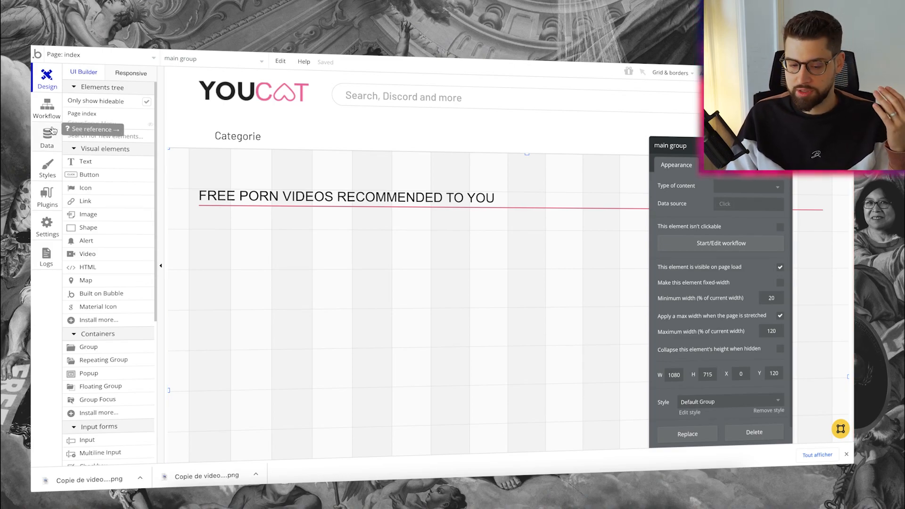
Start a new video entry in the app's stored data
left_click(52, 130)
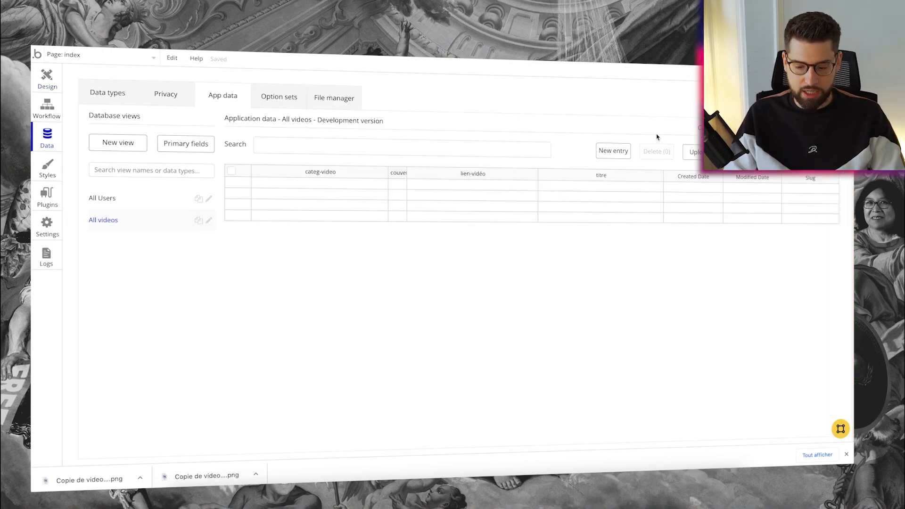
left_click(614, 149)
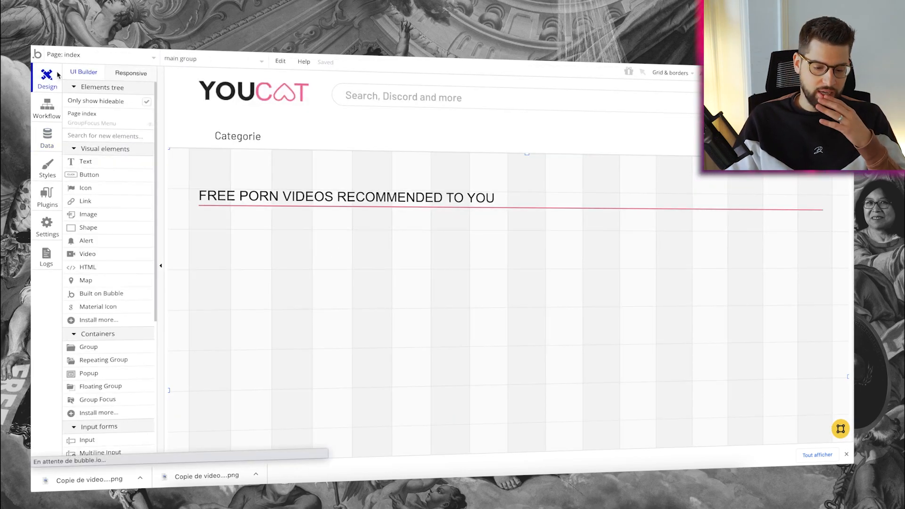
left_click(170, 250)
Draw a video repeating group under the heading and reload the preview
scroll(117, 283, "down", 1)
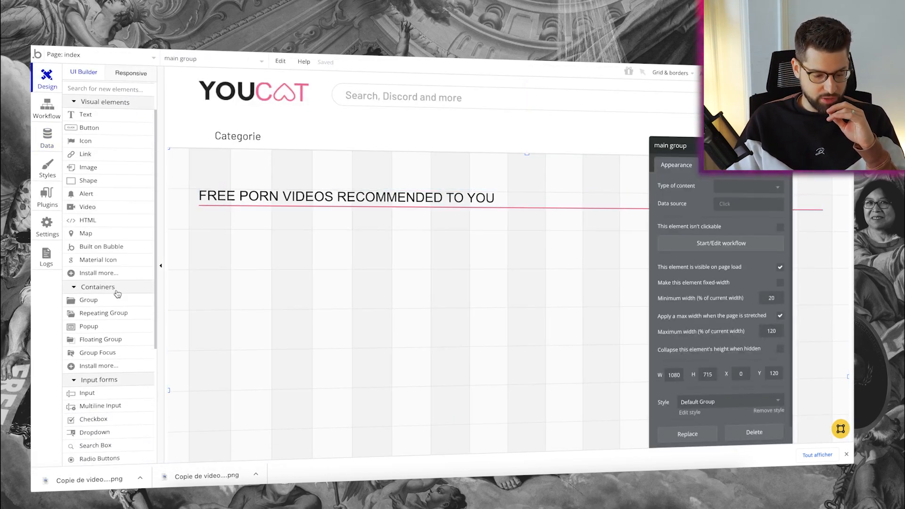
left_click(116, 314)
mouse_move(199, 225)
left_mouse_down()
mouse_move(390, 396)
mouse_move(616, 447)
left_mouse_up()
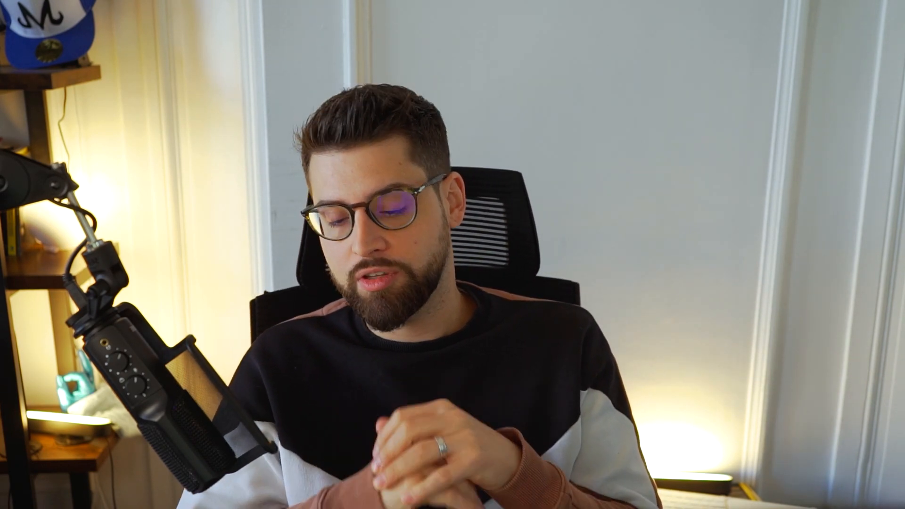
key("super+r")
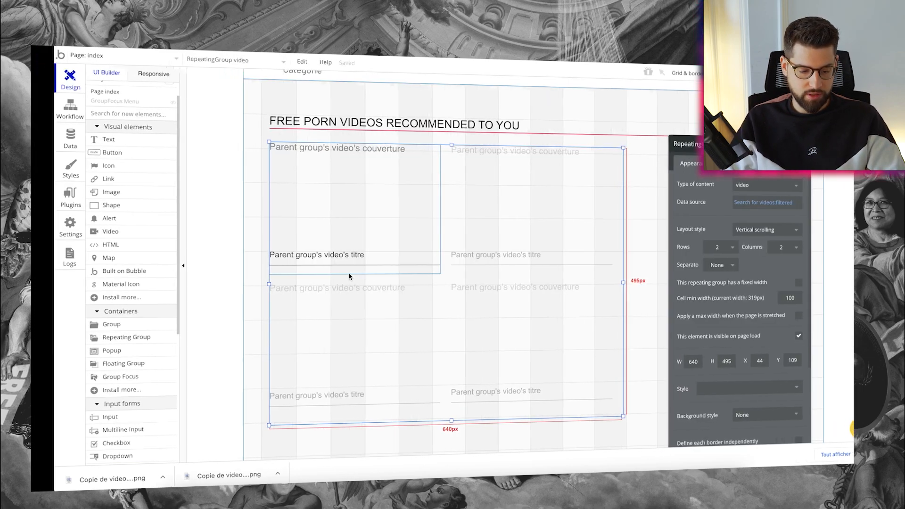
Tick 'Apply a max width when the page is stretched' for Group video
left_click(49, 144)
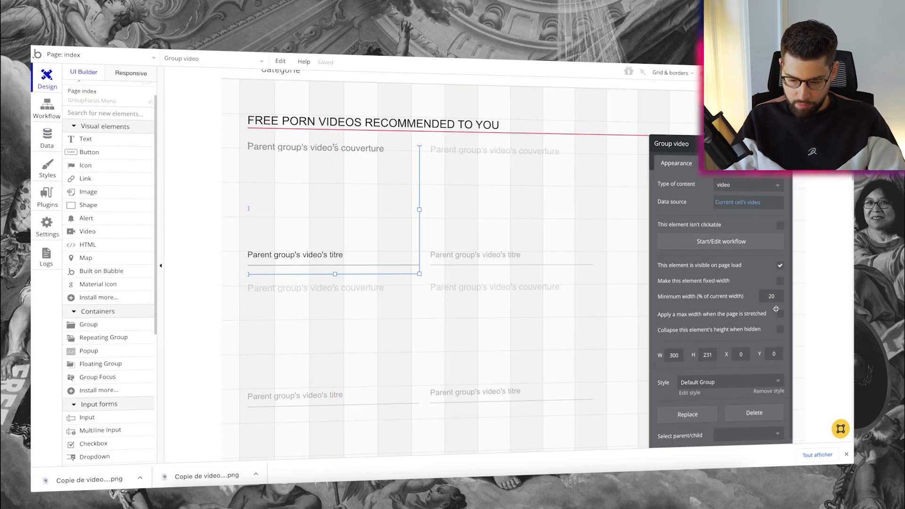
left_click(780, 314)
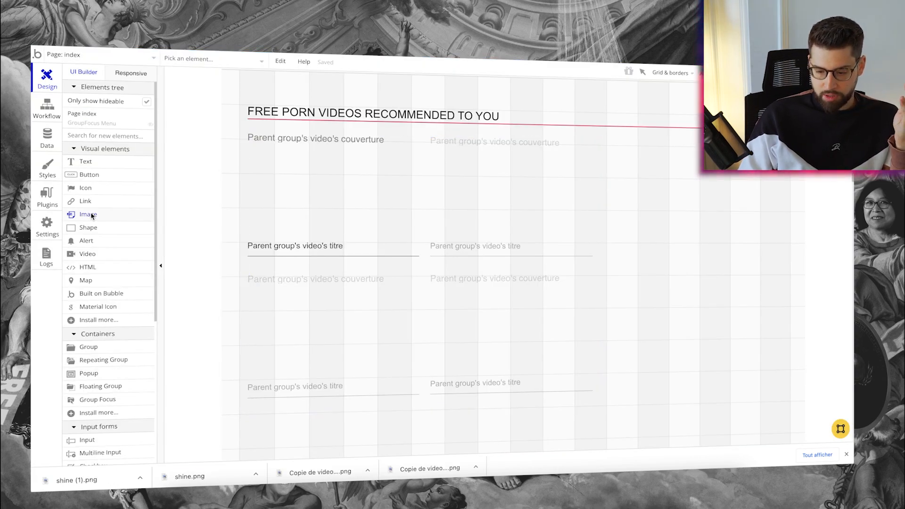
Draw an image right of the video grid holding the uploaded L'ESPRIT FELIN poster
mouse_move(609, 143)
left_mouse_down()
mouse_move(693, 329)
mouse_move(784, 404)
mouse_move(782, 393)
left_mouse_up()
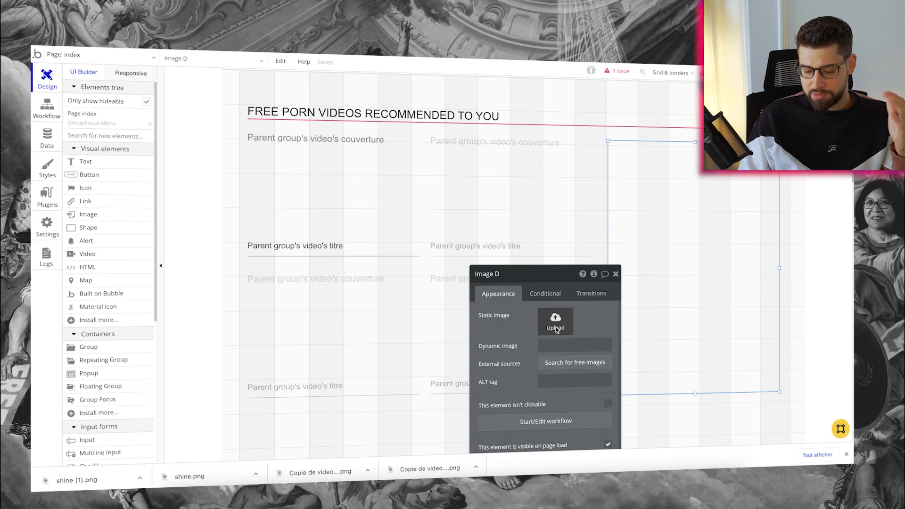
left_click(557, 329)
key("Return")
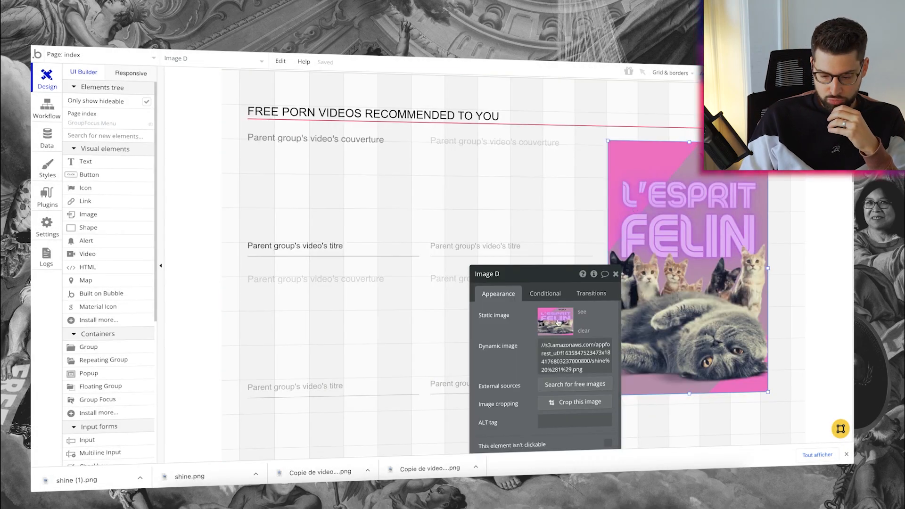
left_click_drag(553, 271, 410, 84)
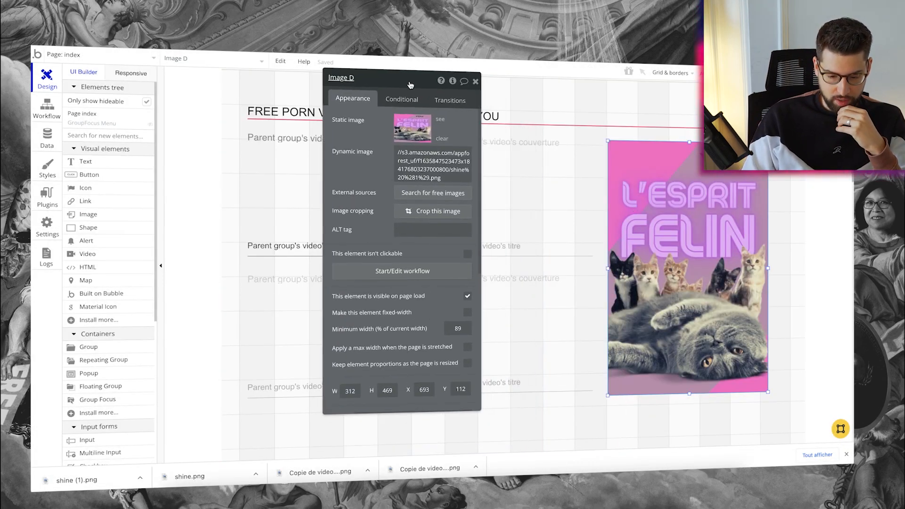
Reload the live preview, compare it with the editor, and open the category menu
key("ctrl+Tab")
key("super+r")
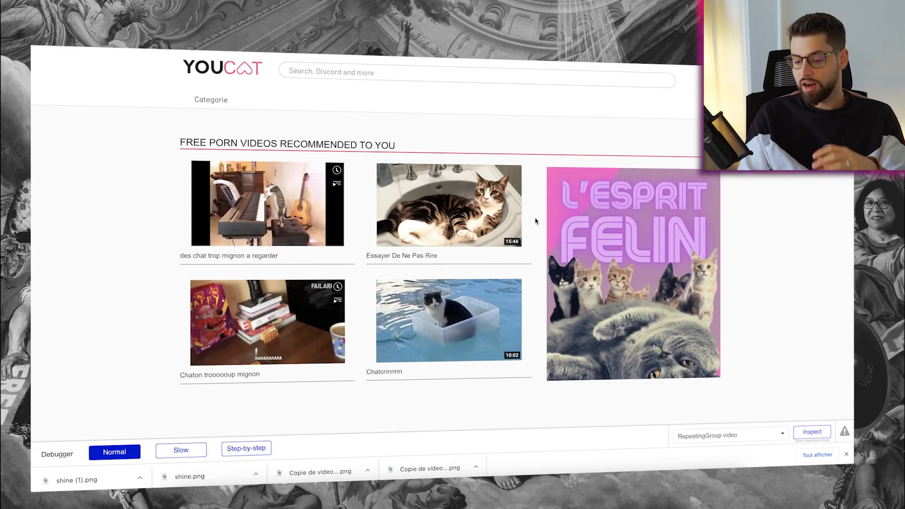
key("ctrl+shift+Tab")
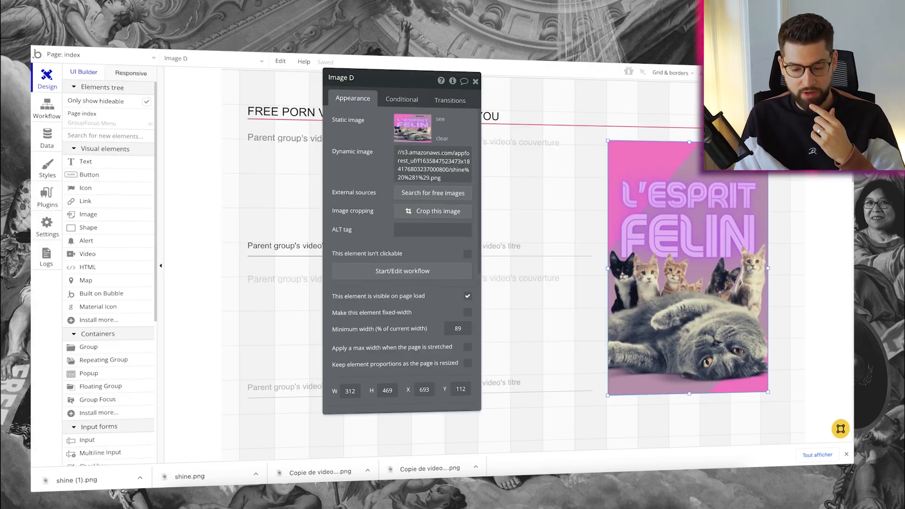
key("ctrl+Tab")
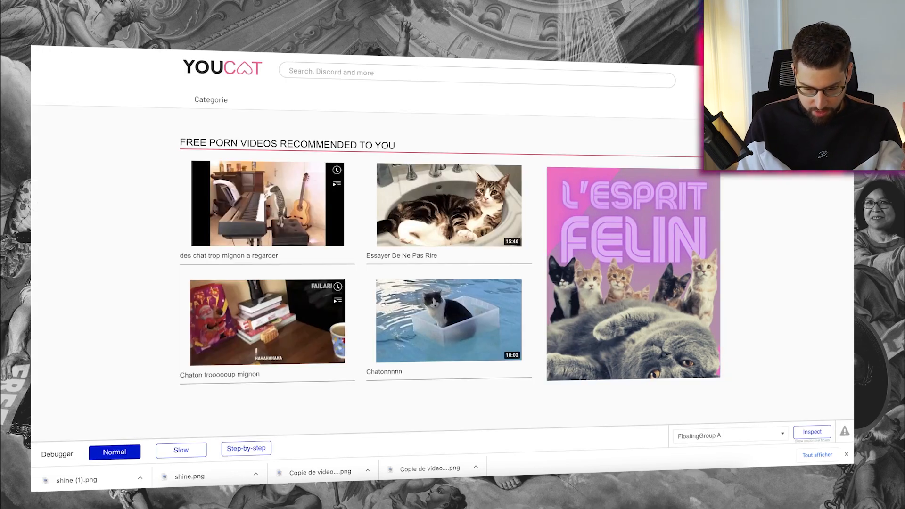
key("ctrl+shift+Tab")
key("ctrl+Tab")
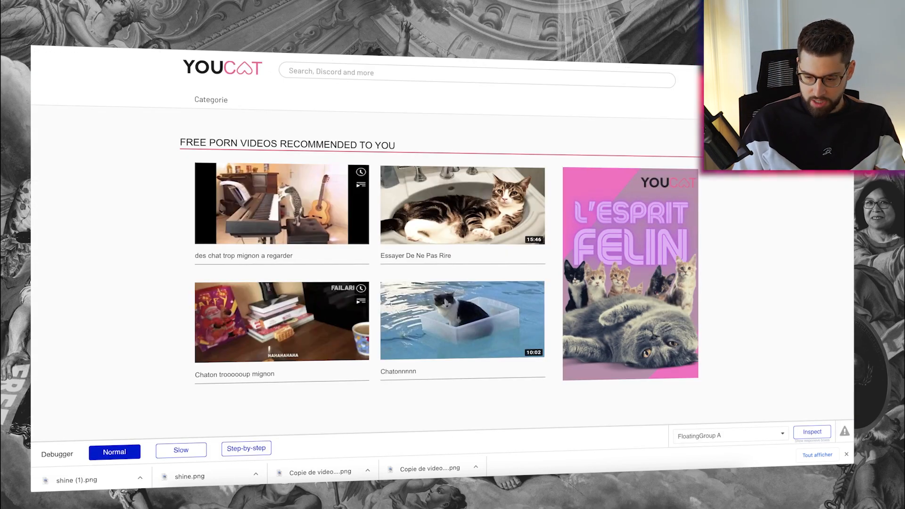
key("ctrl+shift+Tab")
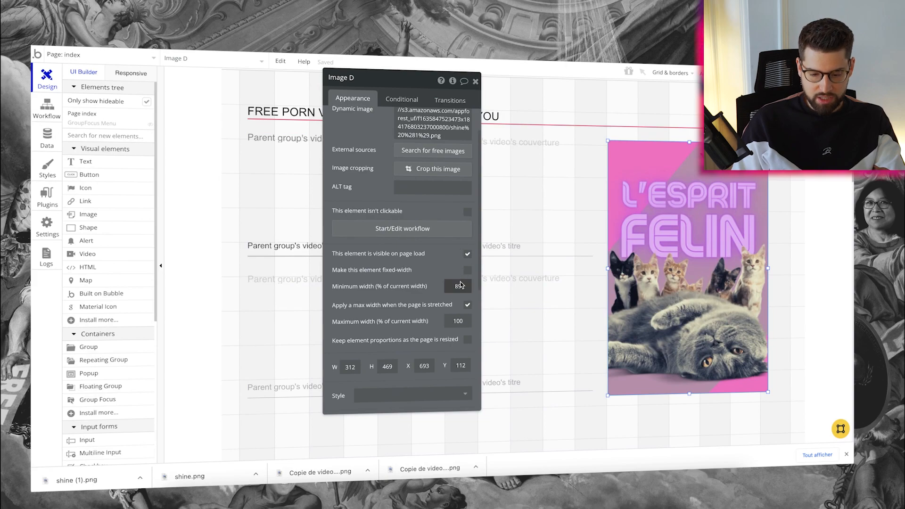
key("ctrl+Tab")
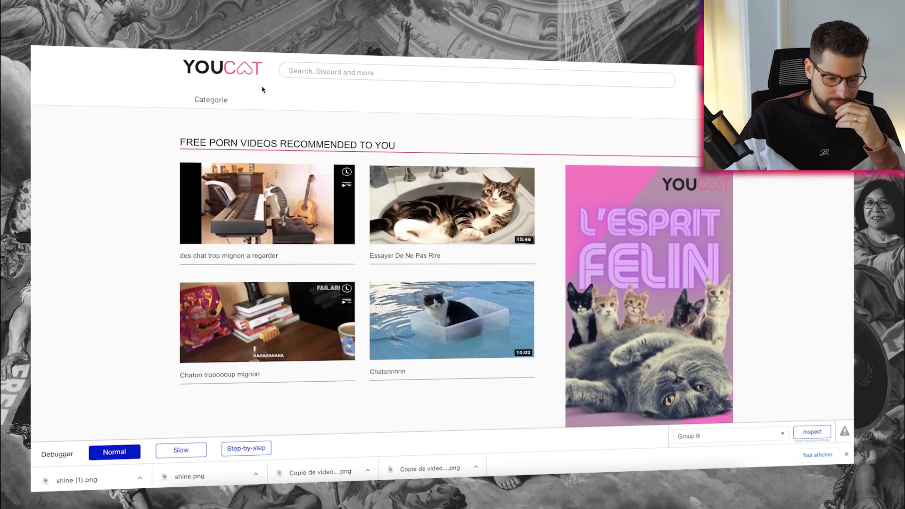
left_click(219, 99)
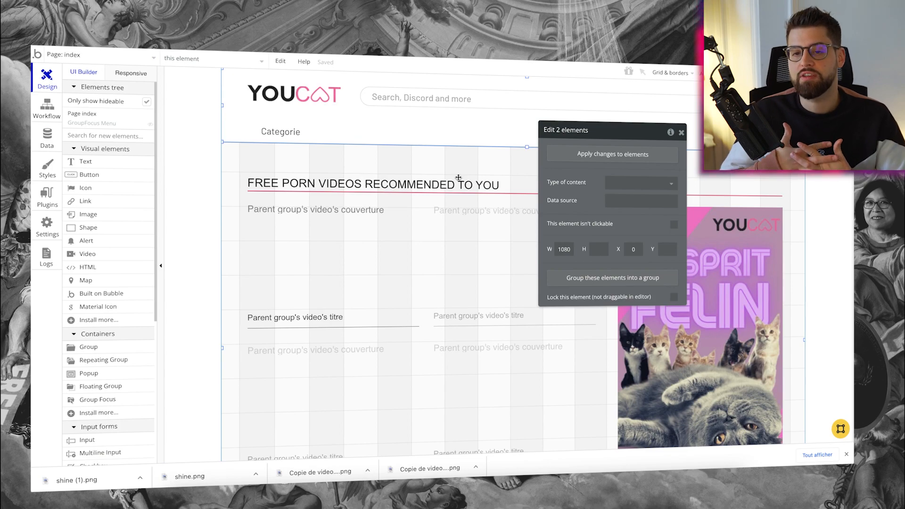
left_click(253, 248)
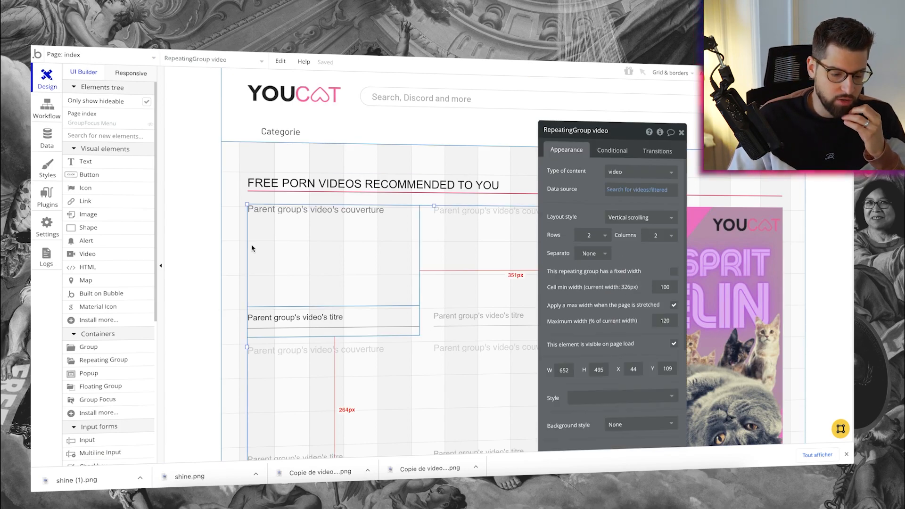
left_click(223, 239)
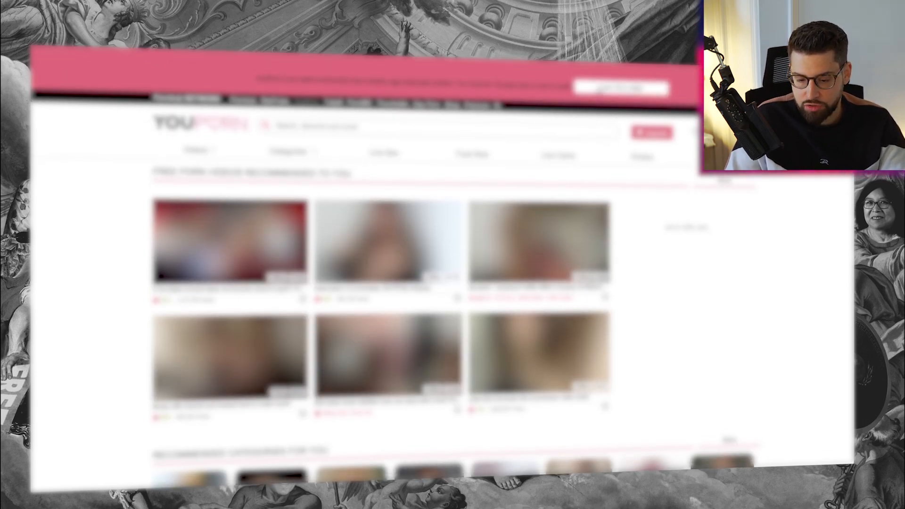
scroll(442, 123, "down", 1)
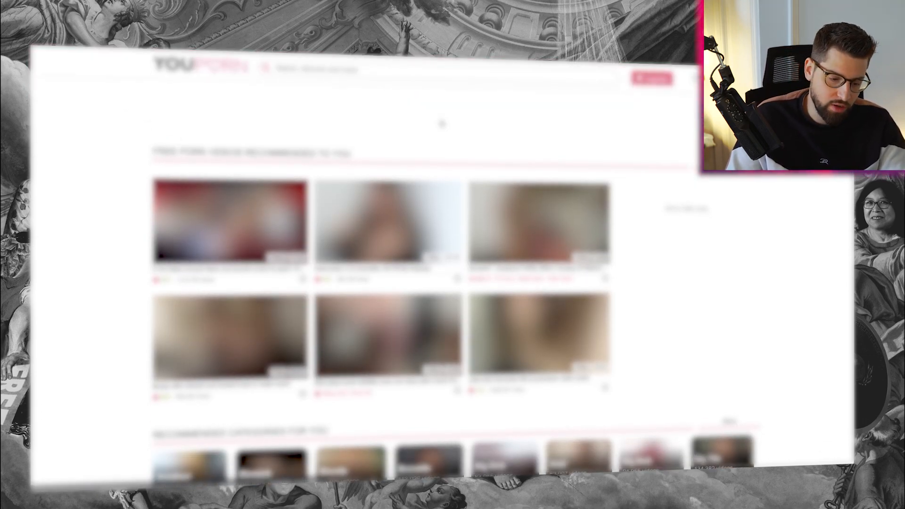
scroll(441, 124, "up", 1)
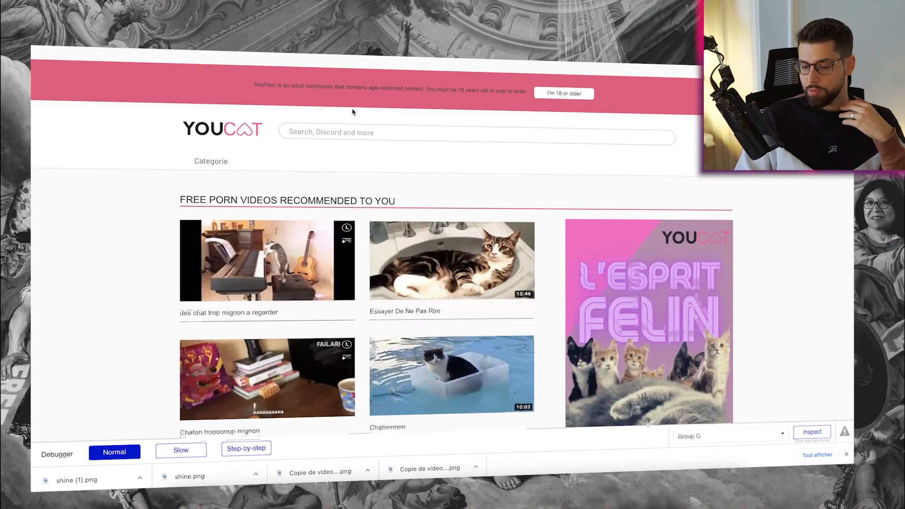
Resize the sticky header FloatingGroup A from its top edge
scroll(354, 111, "down", 2)
scroll(353, 111, "up", 2)
scroll(353, 111, "down", 3)
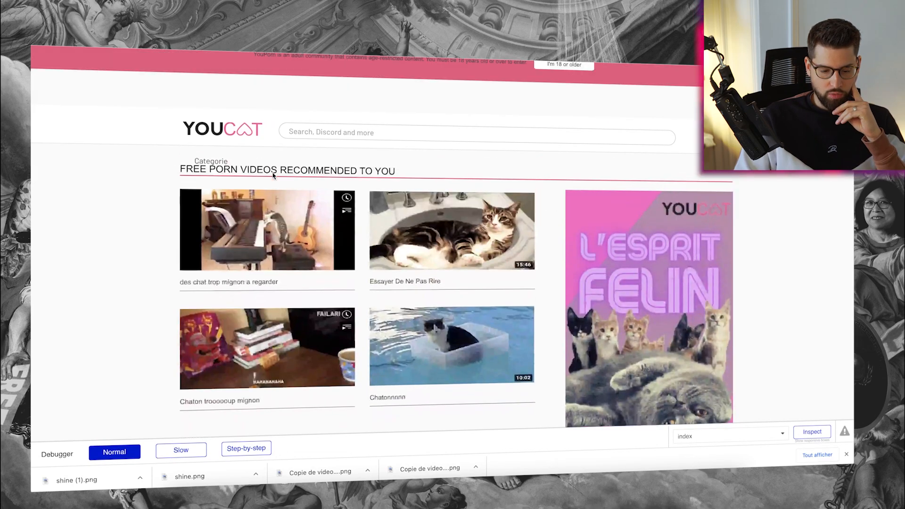
scroll(273, 176, "down", 1)
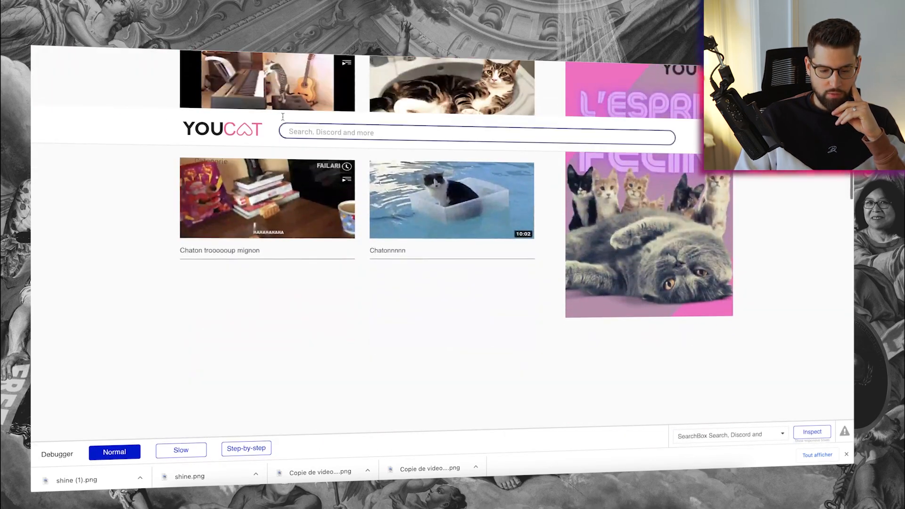
scroll(273, 175, "up", 4)
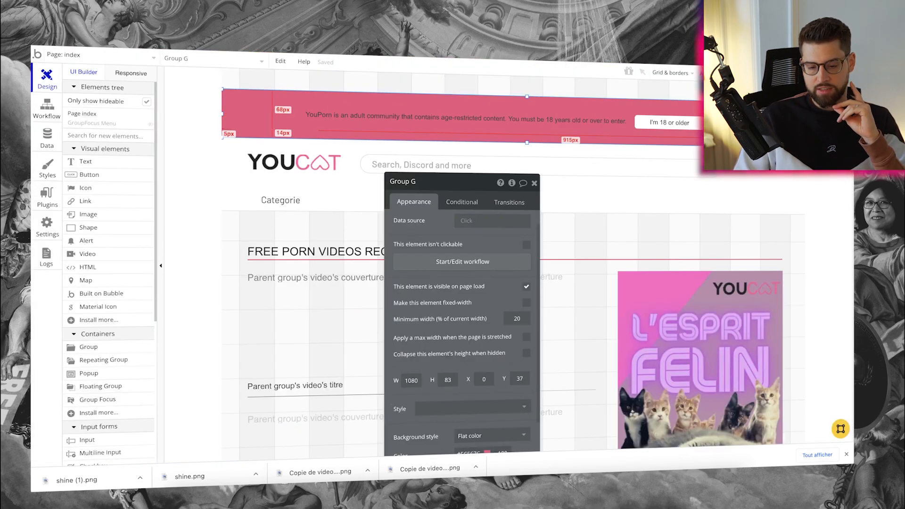
left_click(242, 155)
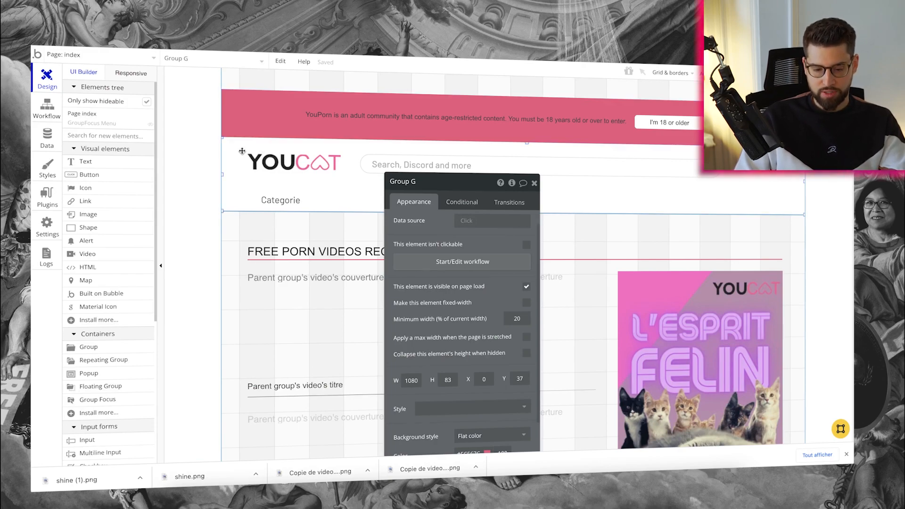
left_click_drag(528, 143, 528, 143)
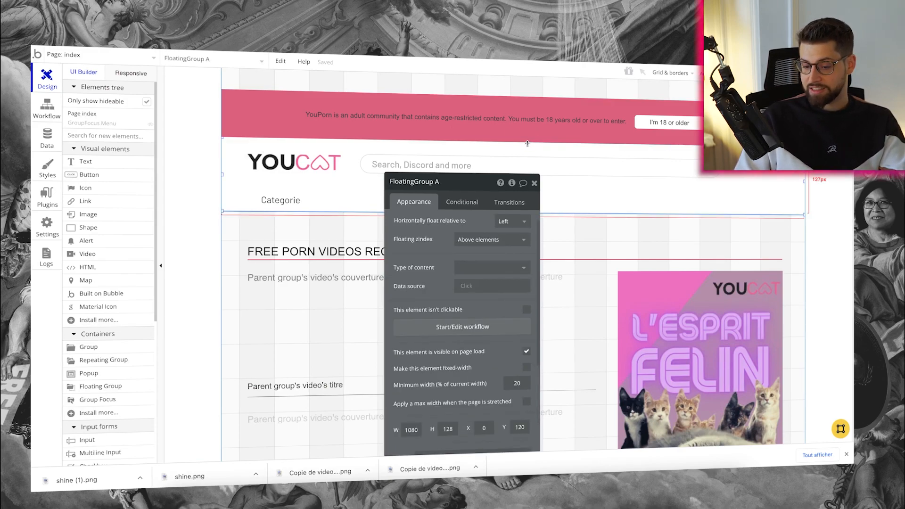
Select the pink age banner group and scroll to test the header's position
left_click(527, 103)
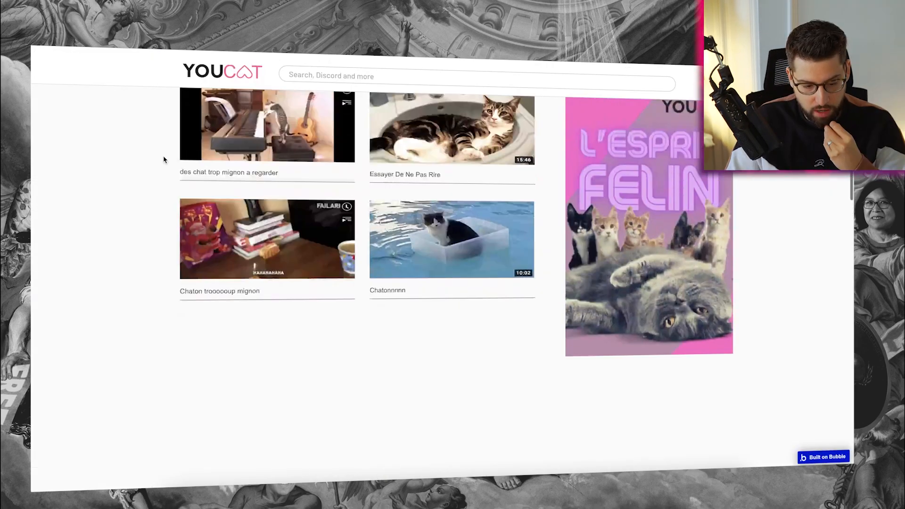
scroll(162, 156, "down", 1)
scroll(161, 155, "up", 3)
scroll(164, 159, "down", 2)
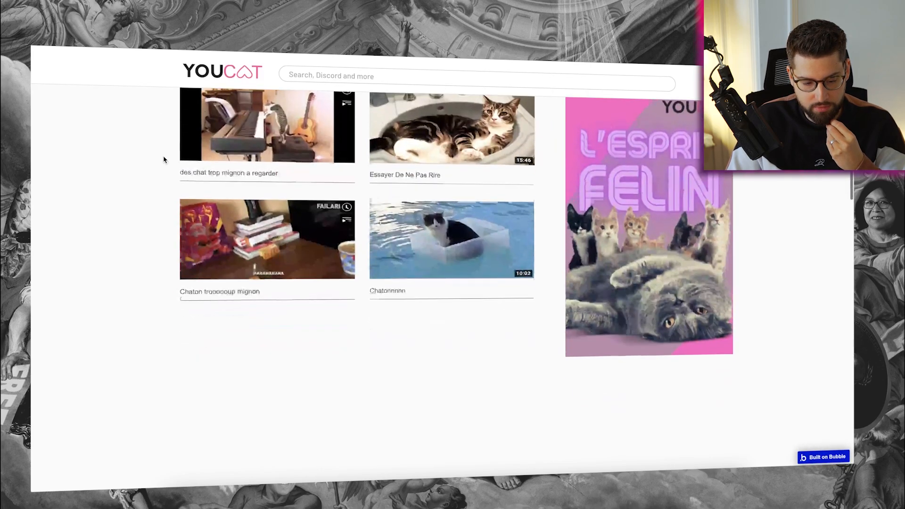
scroll(165, 159, "up", 3)
scroll(146, 163, "down", 2)
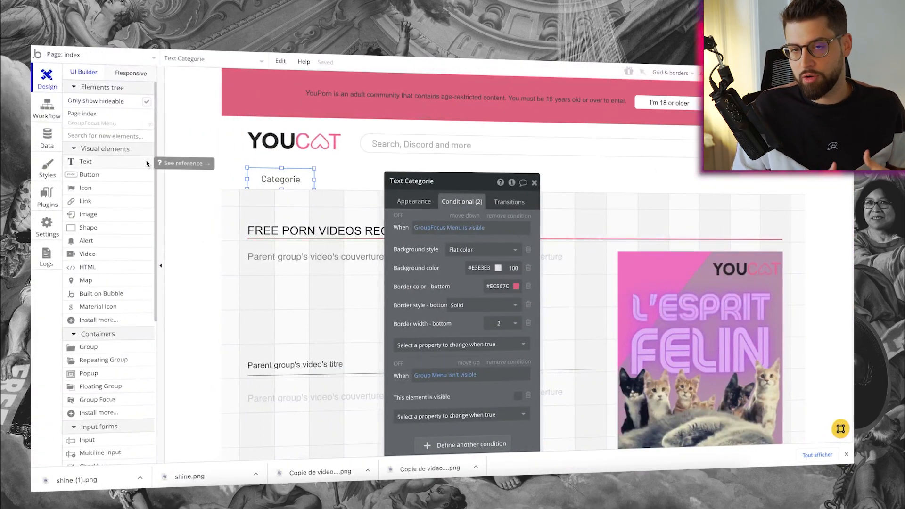
Make thumbnail Image C's dynamic image processed with Imgix pixellation, then check it in preview
left_click(414, 202)
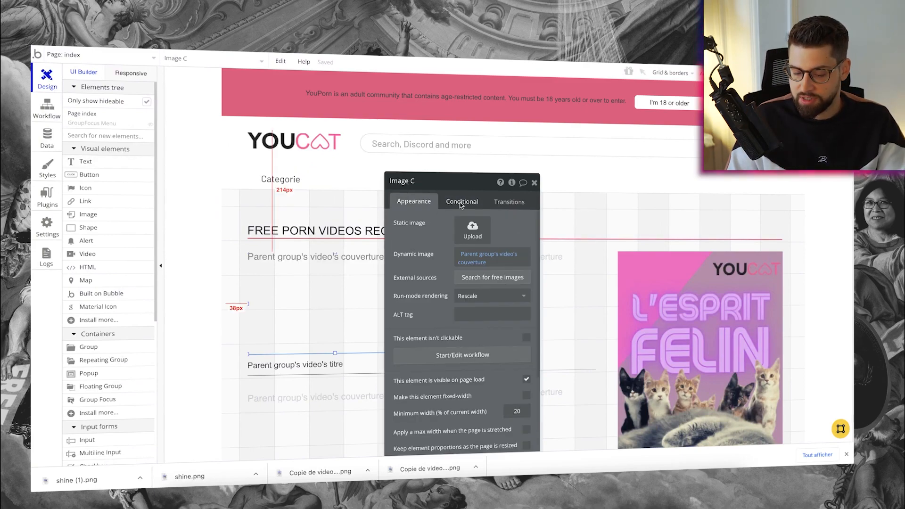
left_click_drag(465, 188, 488, 156)
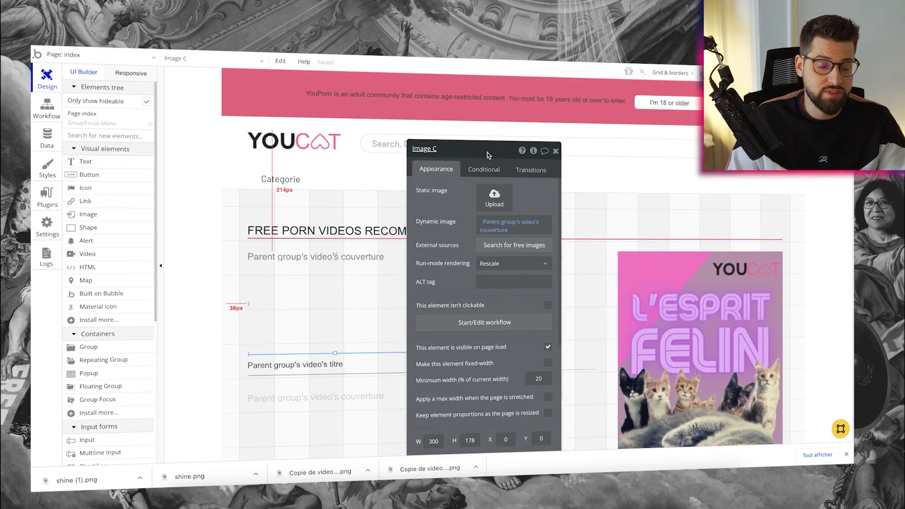
left_click(517, 230)
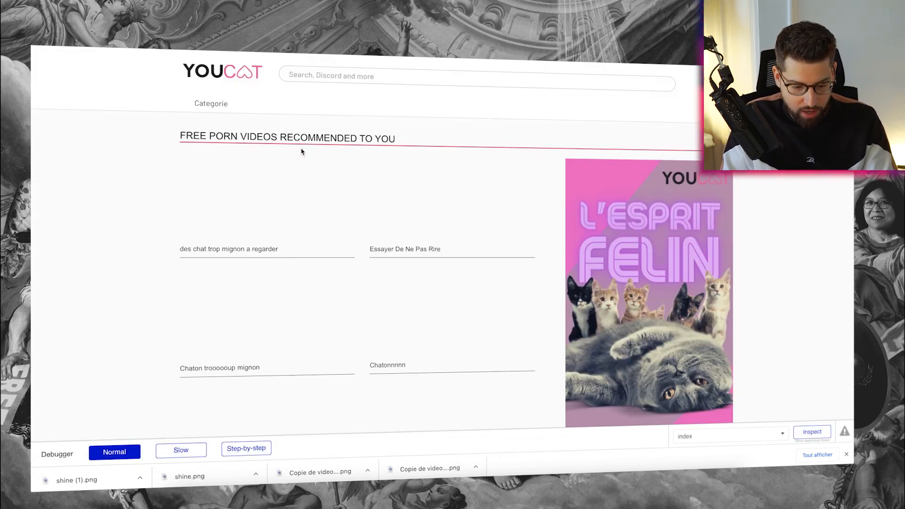
left_click(302, 155)
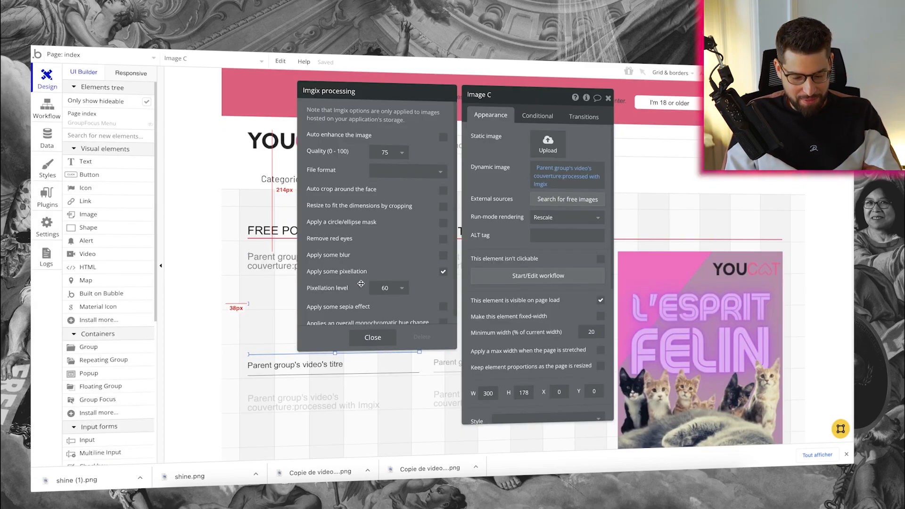
Set the thumbnail pixellation level to 20, nudge Image C's size, and deselect it
left_click(391, 288)
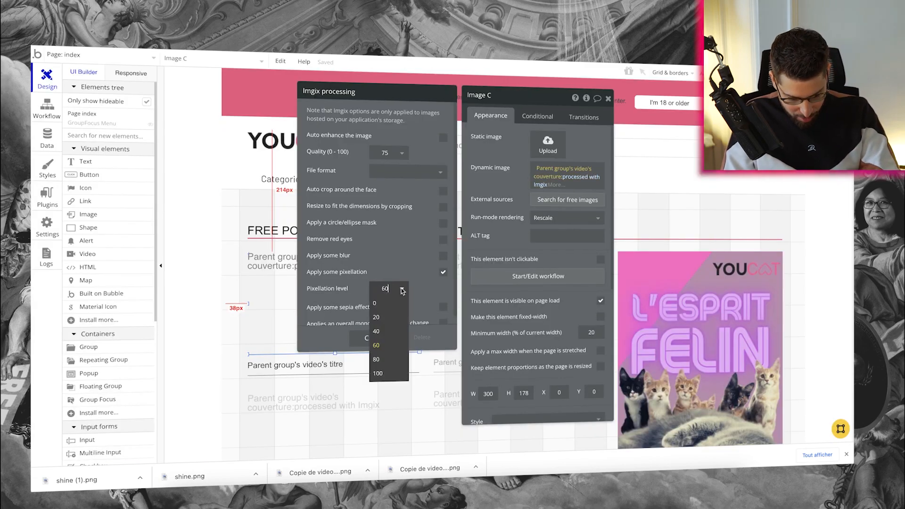
left_click(386, 318)
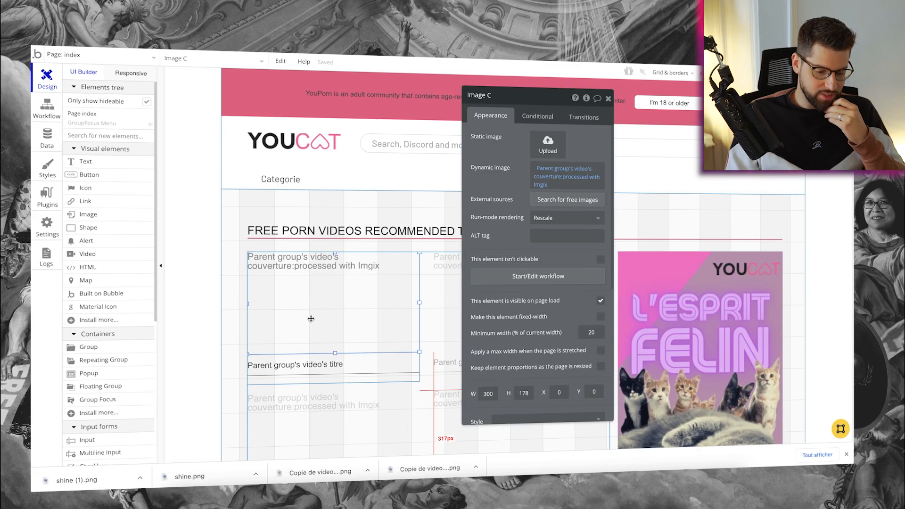
left_click_drag(420, 253, 419, 250)
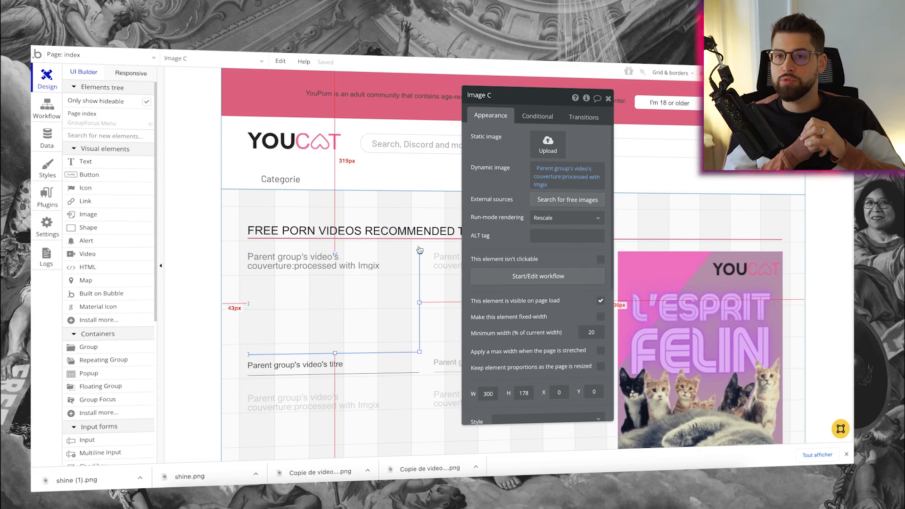
left_click(187, 149)
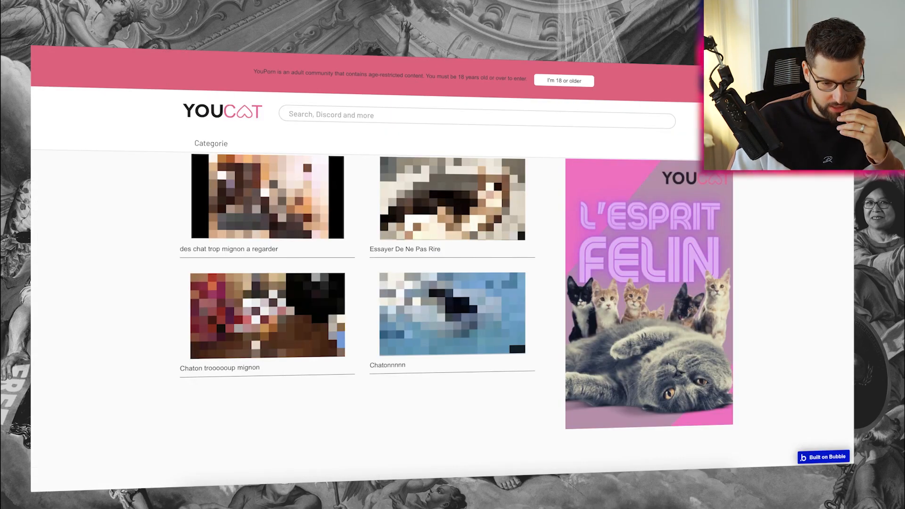
Accept the 'I'm 18 or older' notice in the preview and scroll the page
left_click(561, 81)
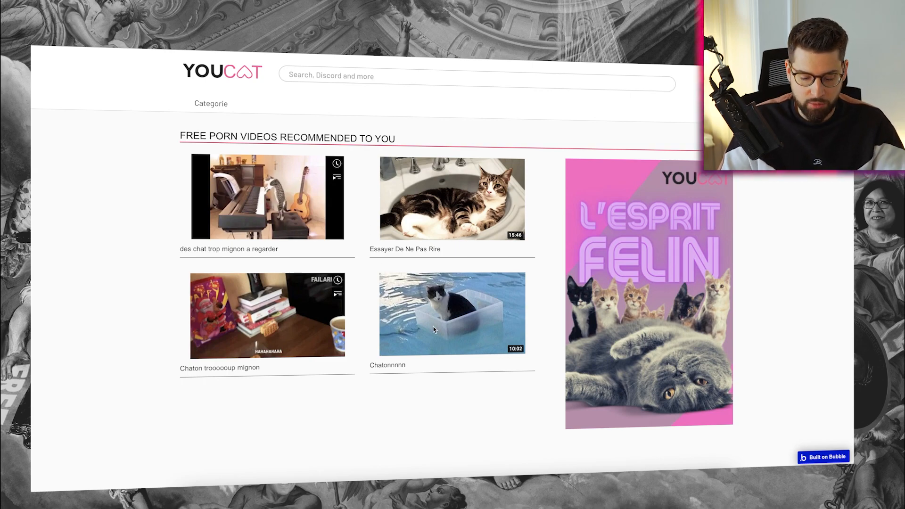
scroll(242, 328, "down", 4)
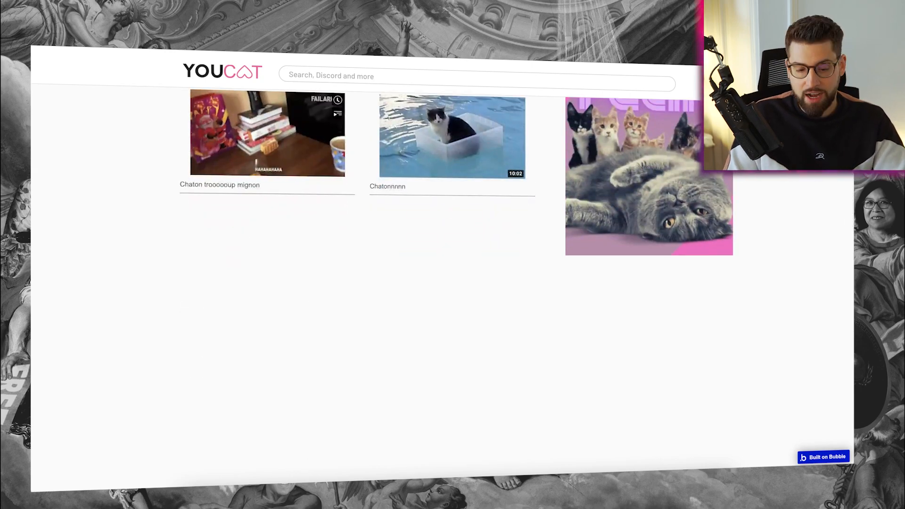
scroll(442, 268, "left", 2)
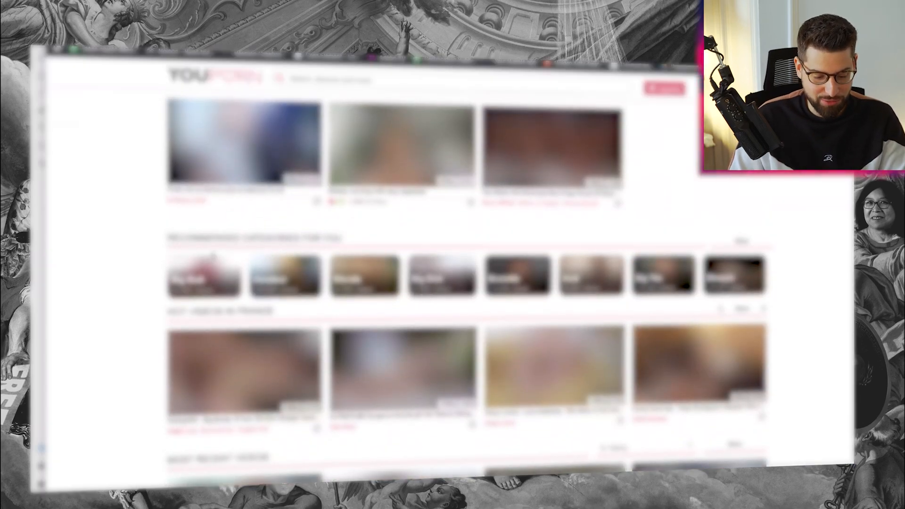
Select the reference Recommended Categories heading and step the hot videos carousel back and forth
left_click_drag(168, 239, 383, 241)
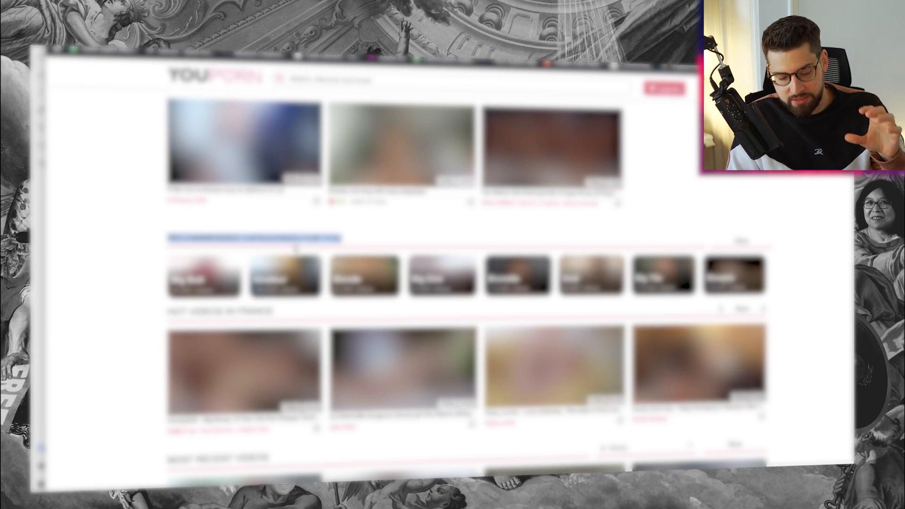
left_click(766, 311)
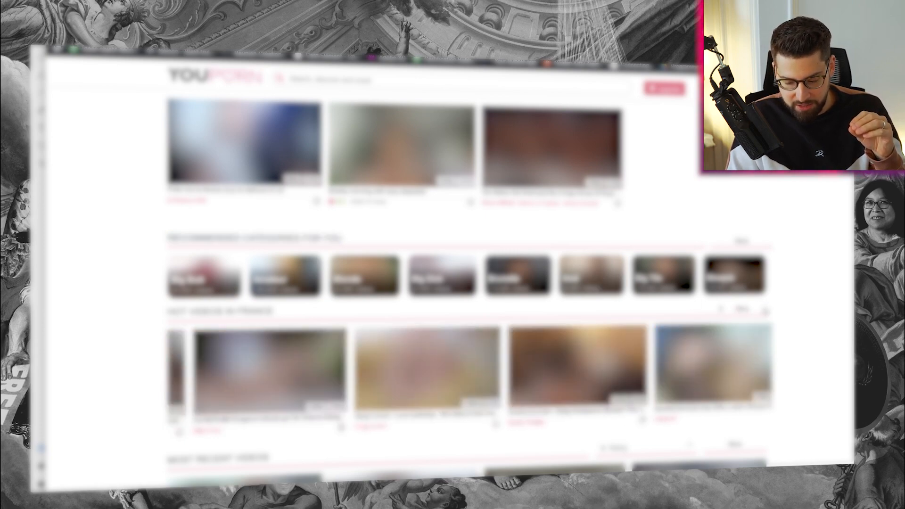
left_click(719, 310)
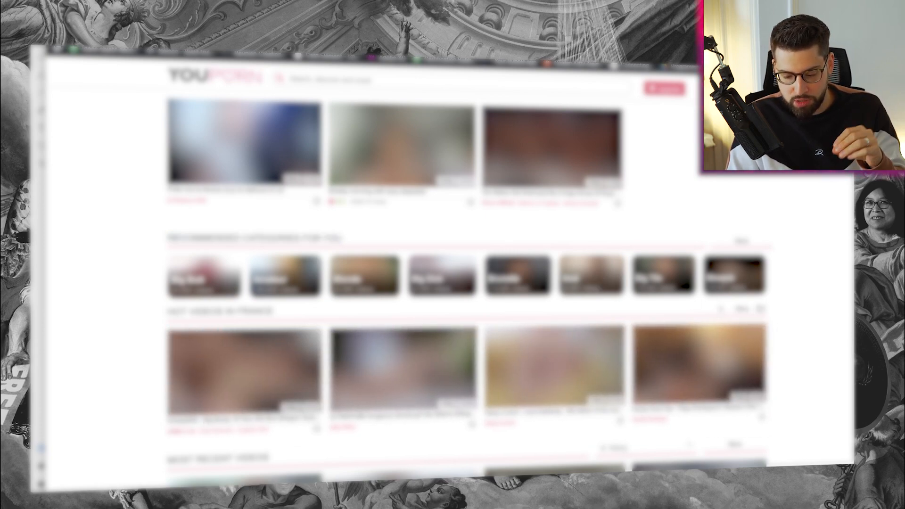
left_click(761, 309)
scroll(787, 239, "up", 1)
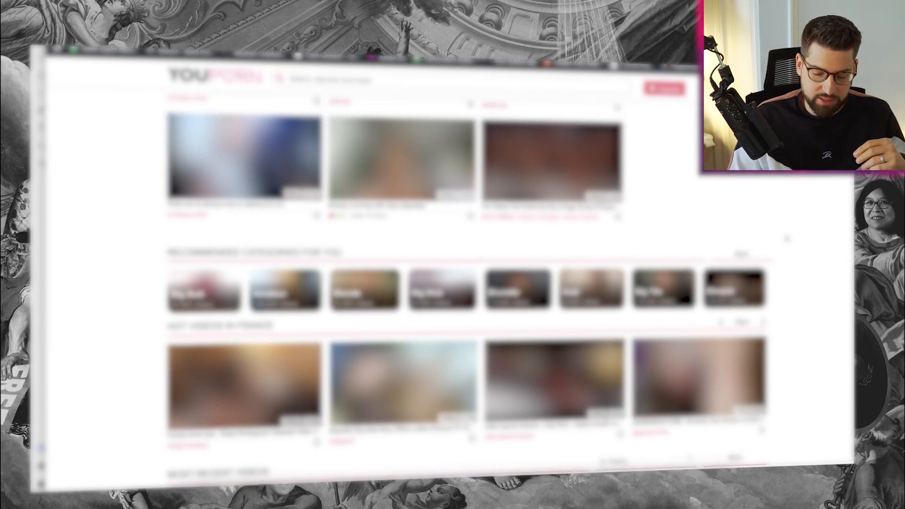
scroll(787, 239, "down", 1)
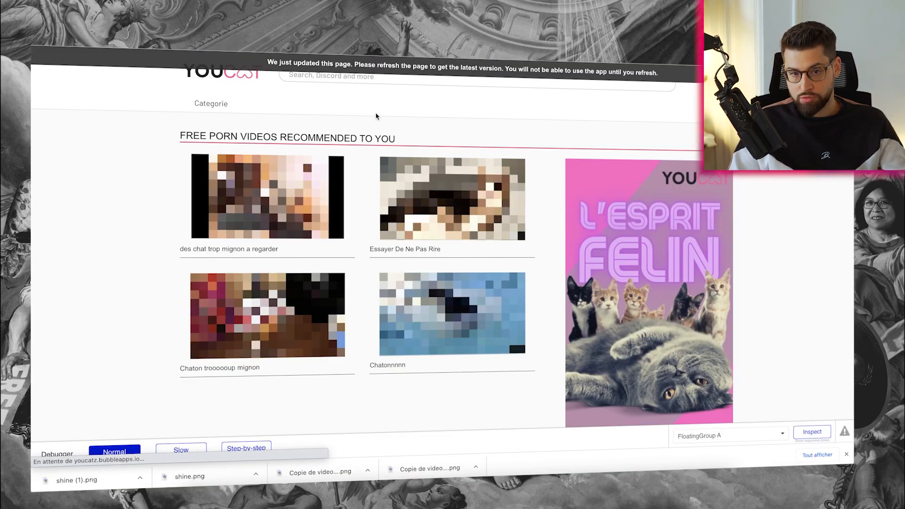
Scroll to Recommended Categories For You and cycle its cards like Cat of France and Young Cat
scroll(375, 116, "down", 4)
scroll(376, 116, "down", 1)
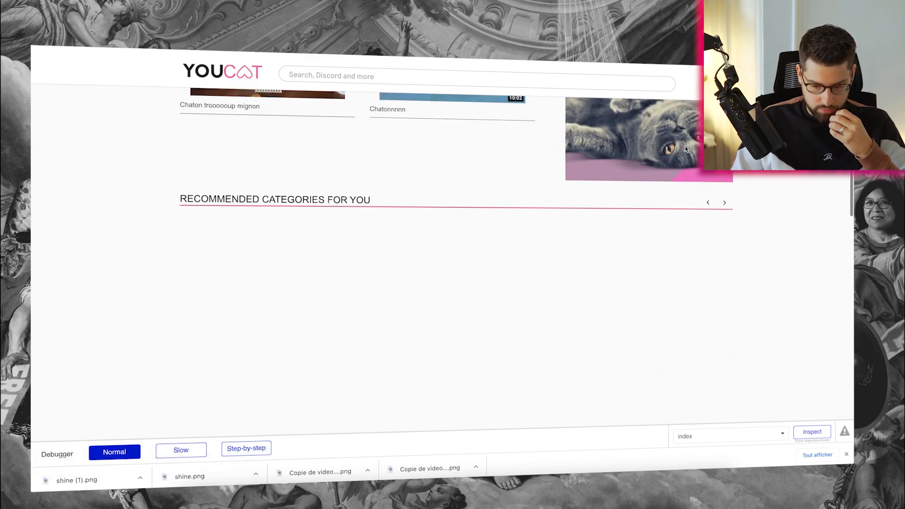
left_click(726, 202)
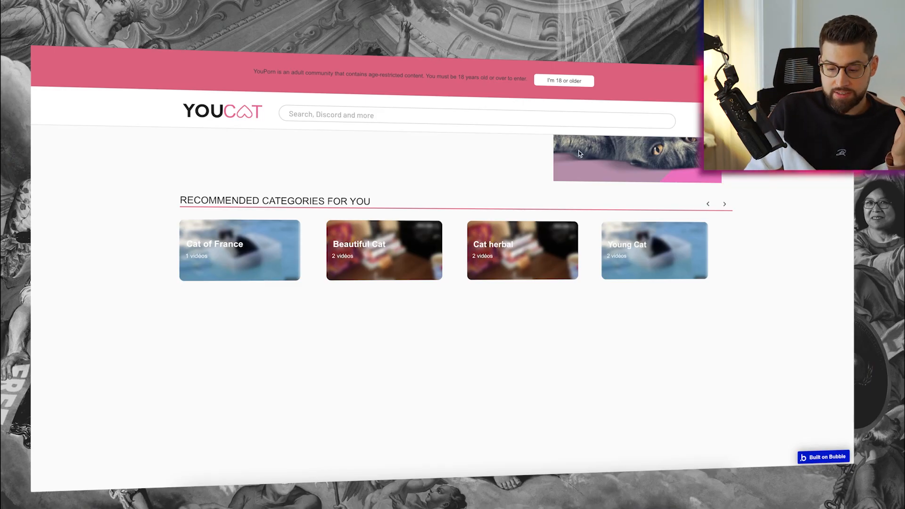
left_click(726, 205)
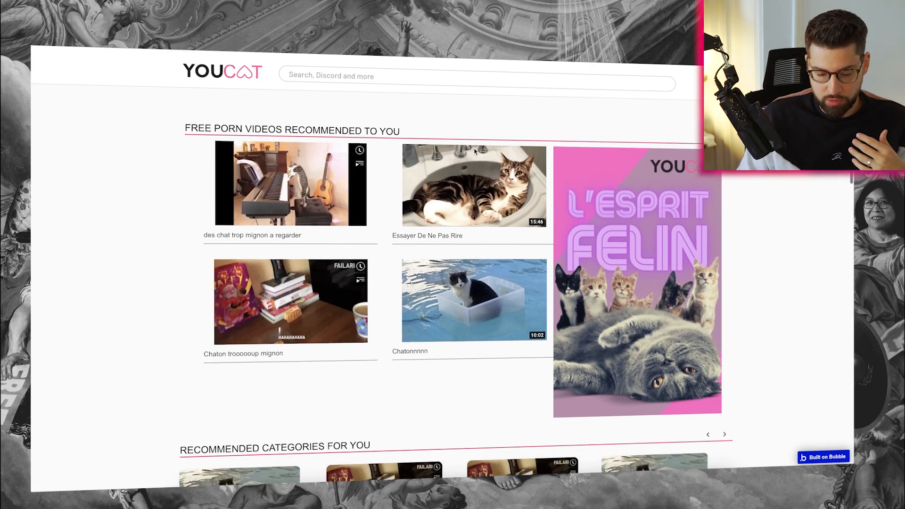
scroll(475, 151, "down", 2)
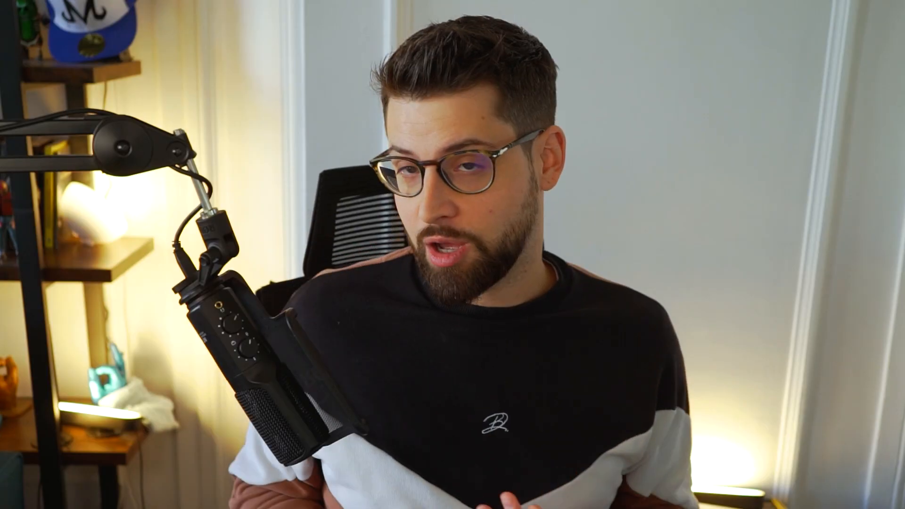